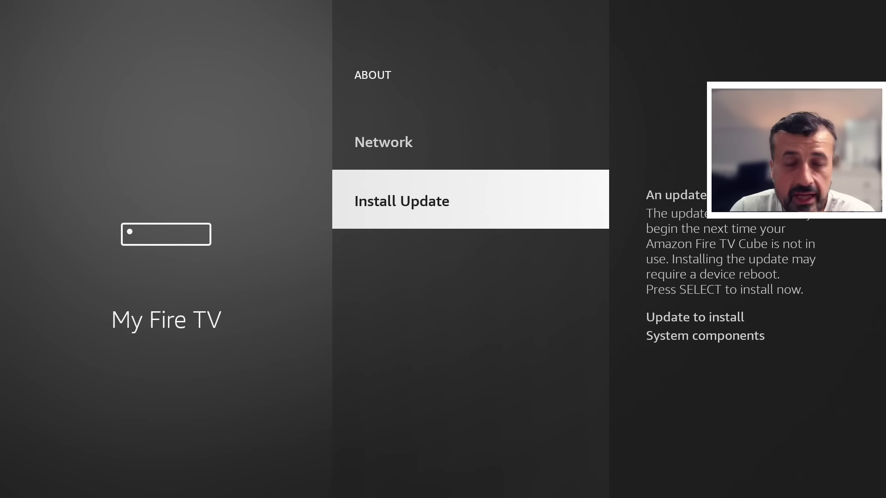
Install the pending system components update on the Fire TV Cube.
key(Return)
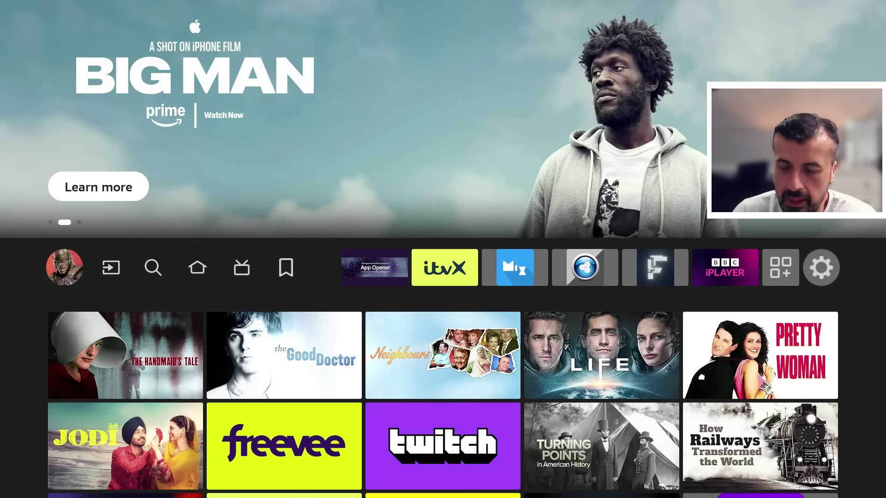
Open the My Fire TV settings from the home screen.
key(Down)
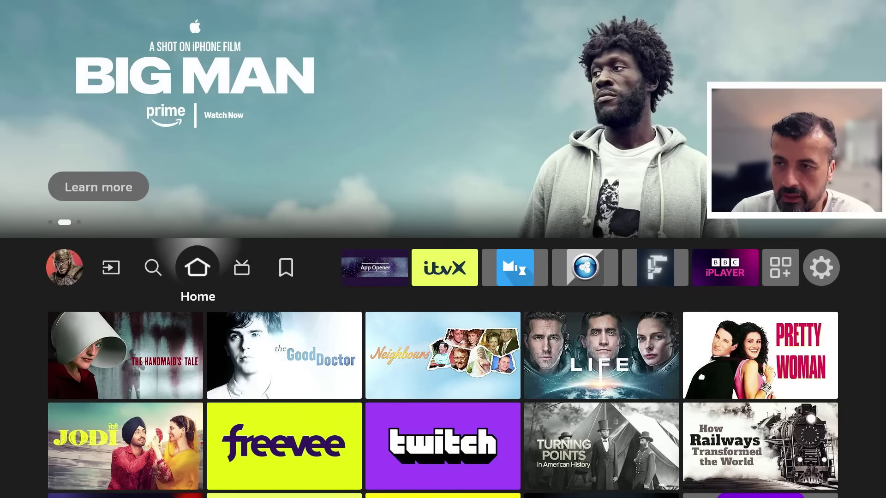
key(Left)
key(Left)
key(Left)
key(Left)
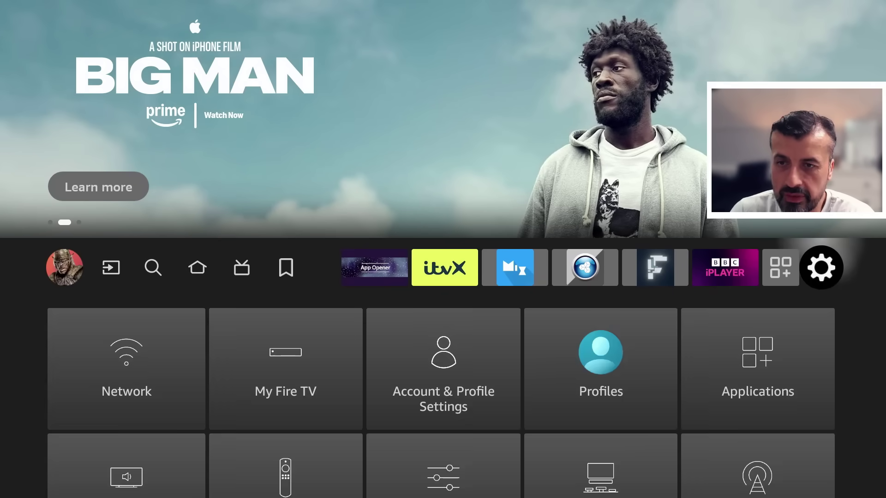
key(Down)
key(Right)
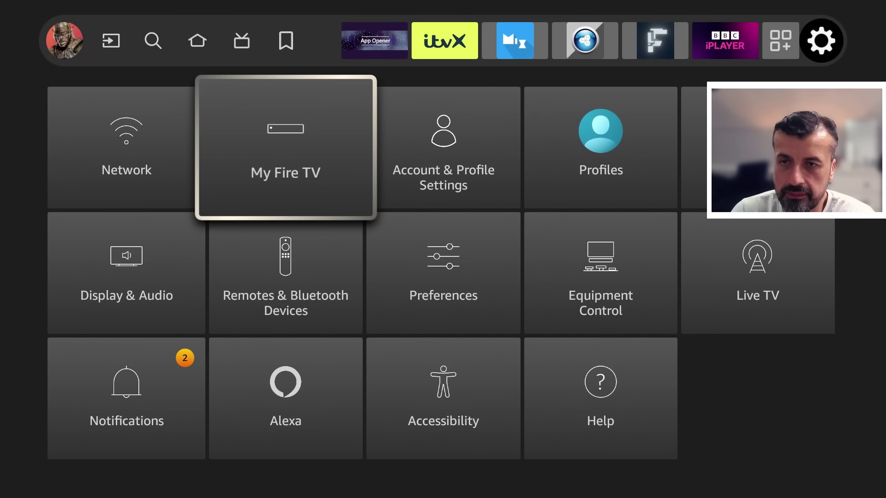
key(Return)
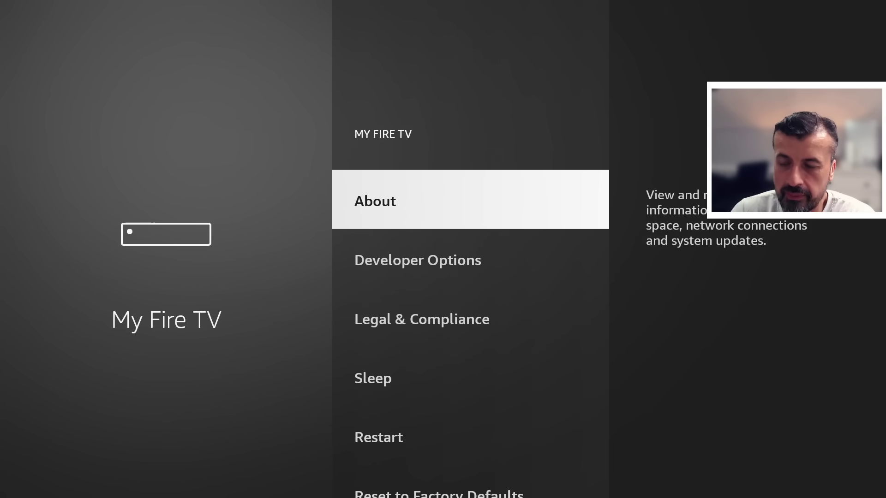
Check the device's software version, storage and update status under About, and return to the main settings.
key(Return)
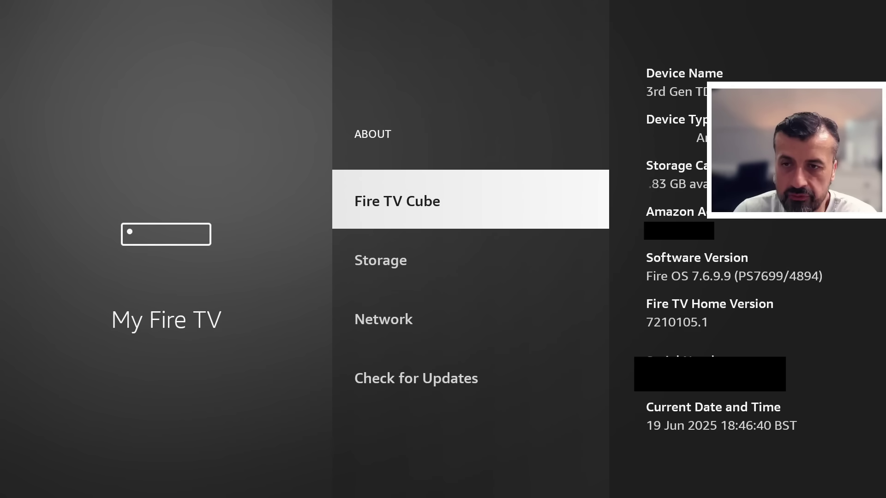
key(Down)
key(Down)
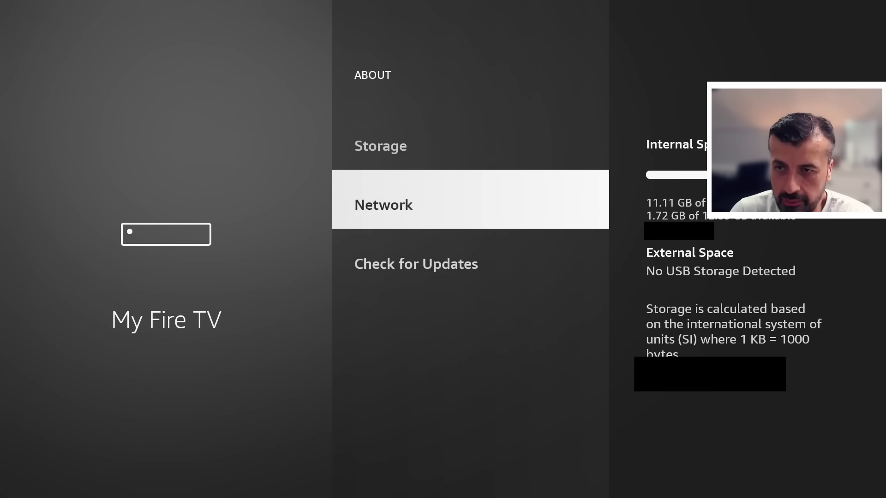
key(Down)
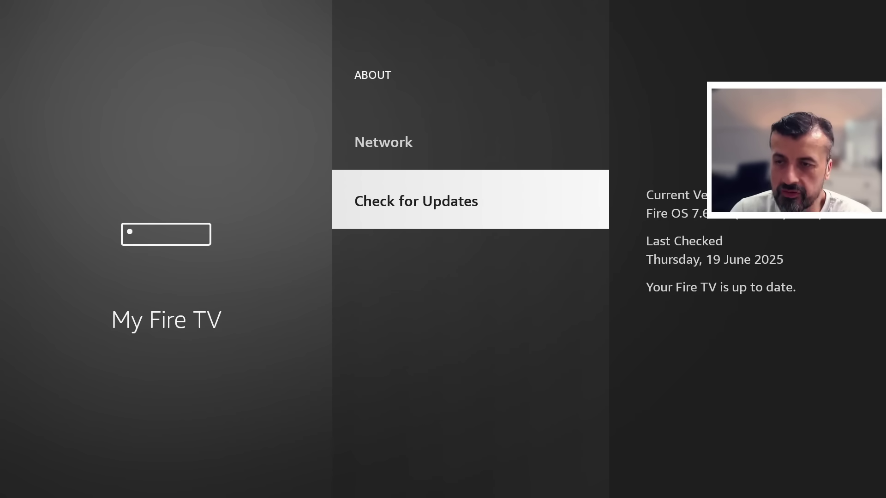
key(Escape)
key(Escape)
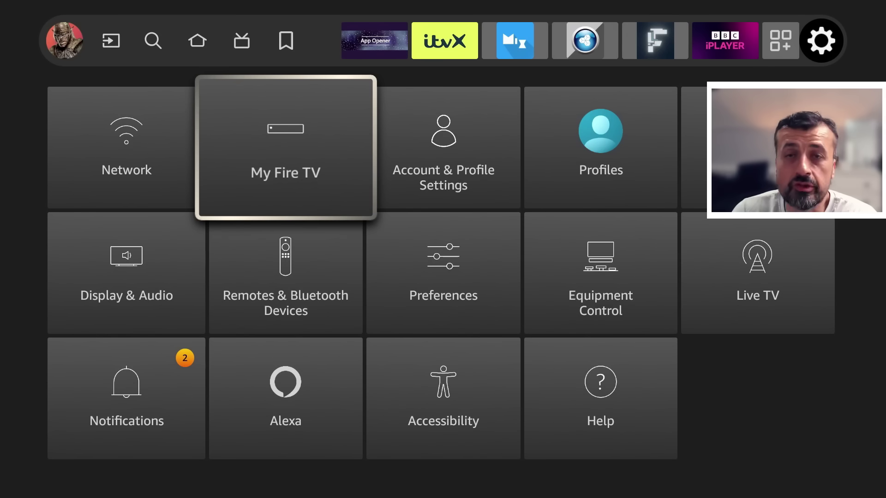
Open the Privacy Settings within Preferences.
key(Down)
key(Left)
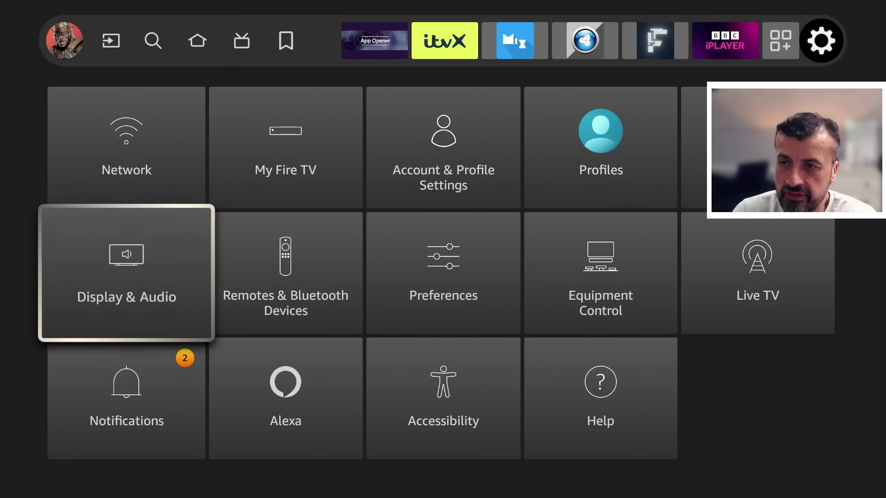
key(Right)
key(Right)
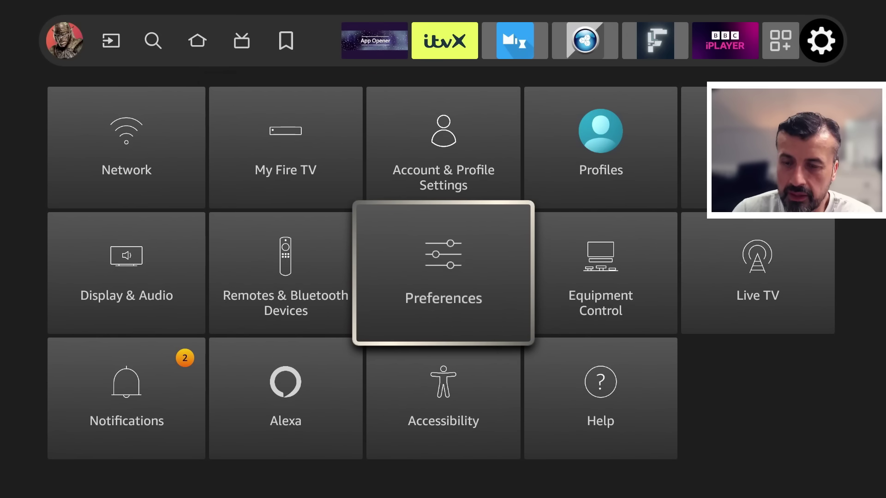
key(Return)
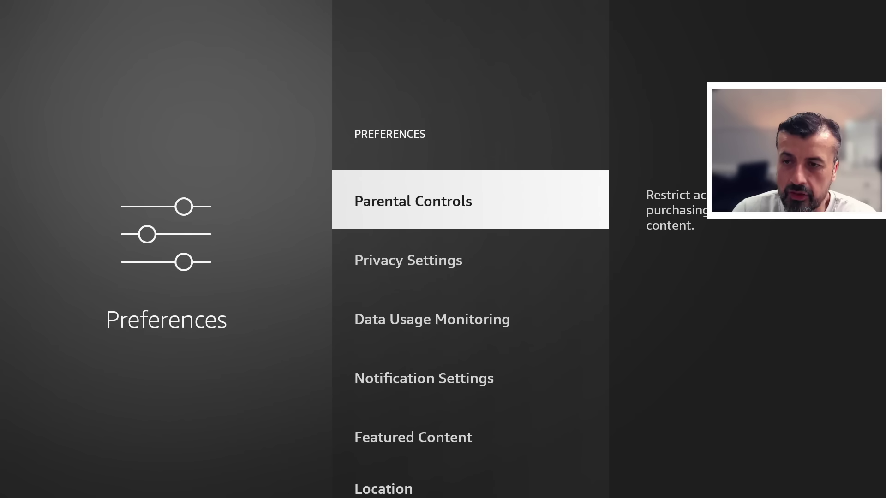
key(Down)
key(Return)
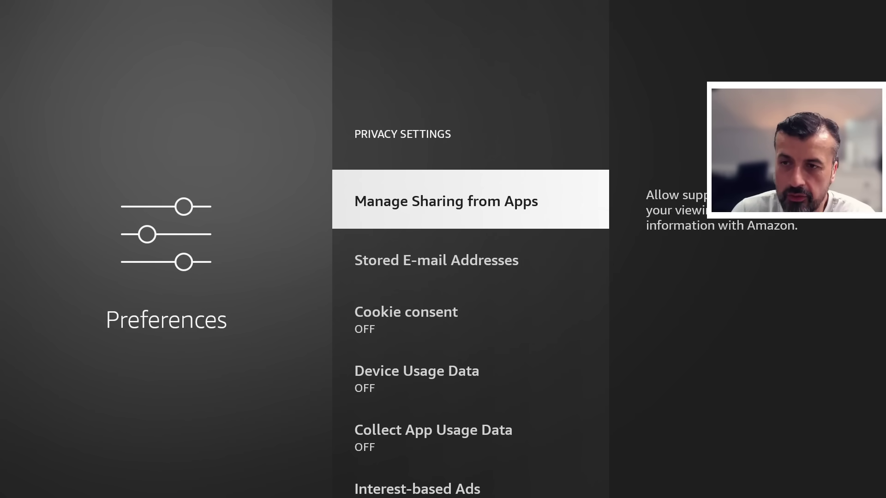
Turn off sharing of app viewing and content info with Amazon under Manage Sharing from Apps.
key(Return)
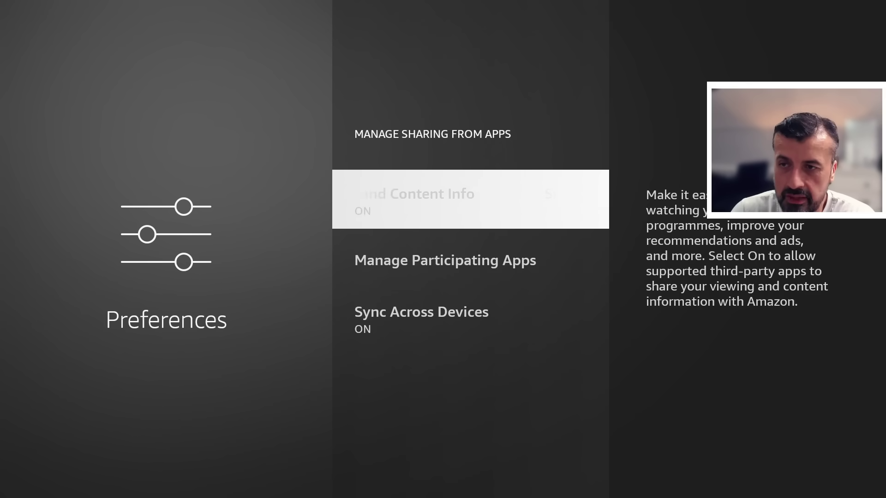
key(Return)
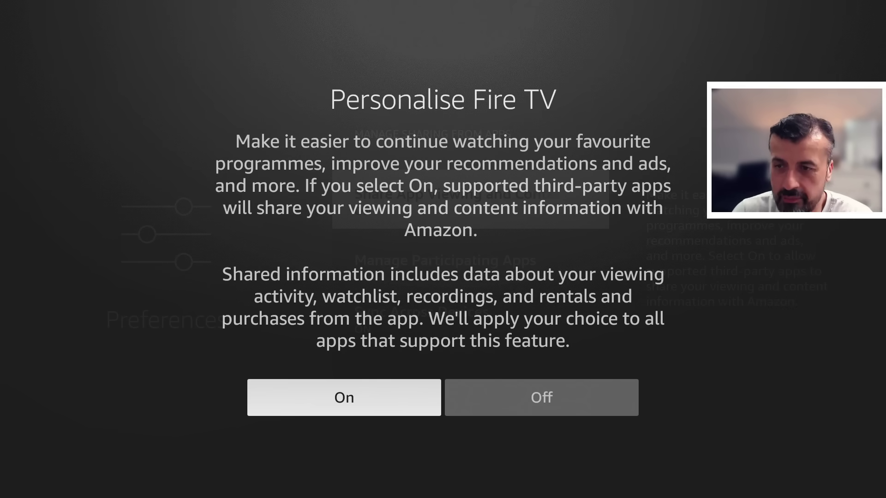
key(Right)
key(Return)
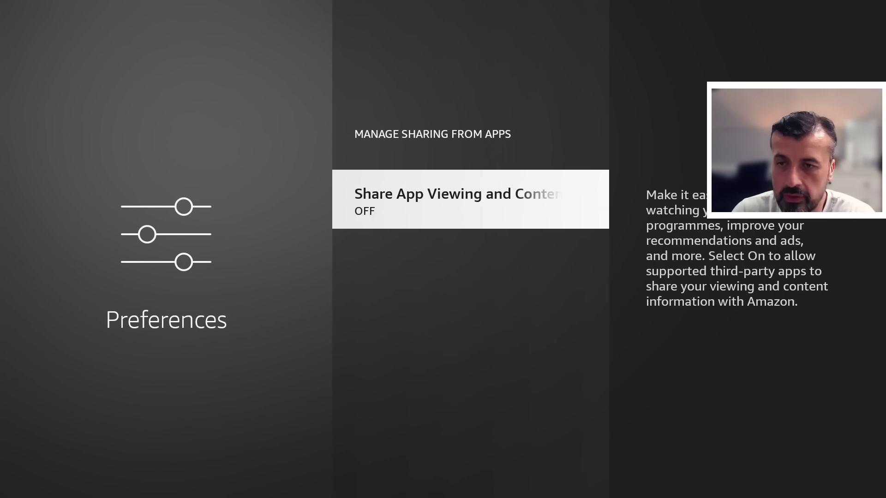
key(Escape)
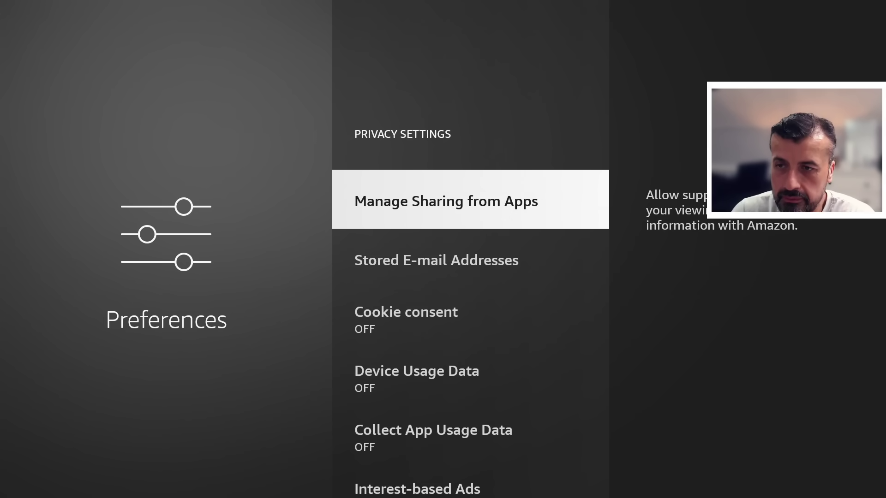
Review the Cookie consent, Device Usage Data, Collect App Usage Data and Interest-based Ads settings, and leave Preferences.
key(Down)
key(Down)
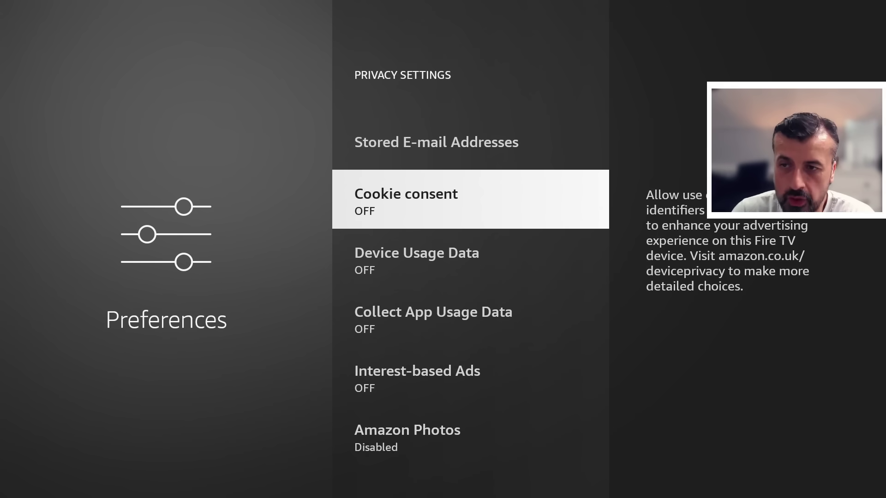
key(Down)
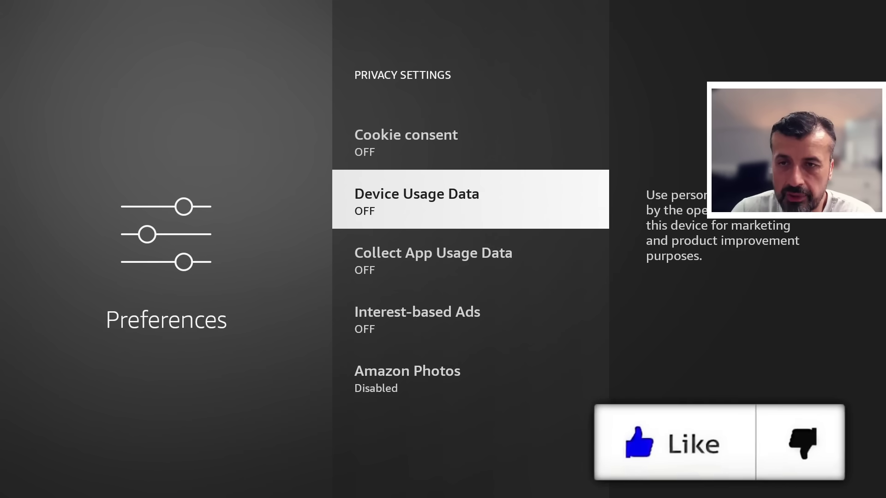
key(Down)
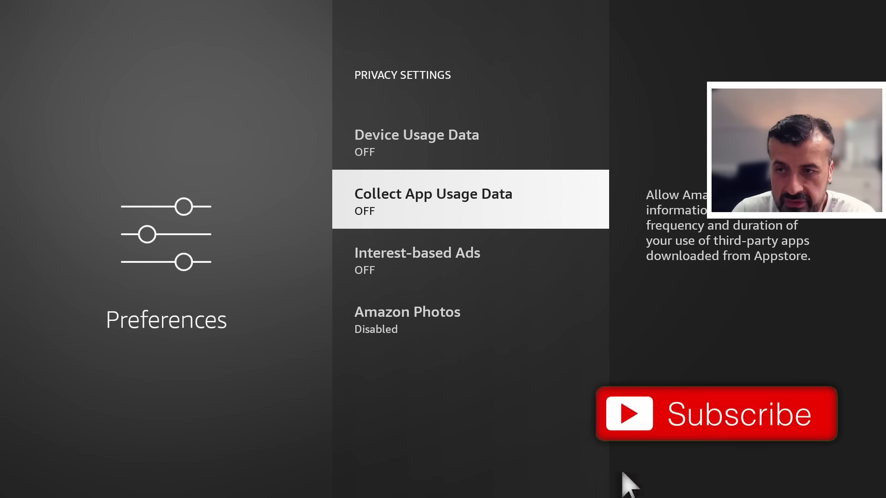
key(Down)
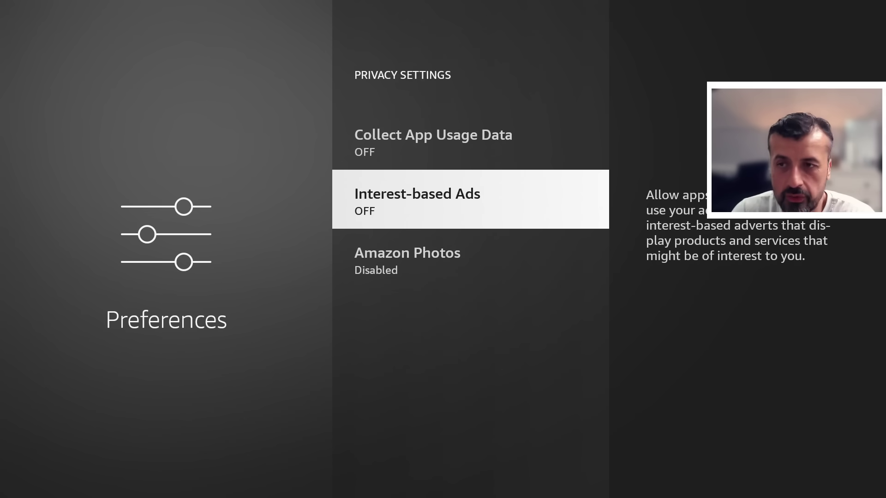
key(Escape)
key(Escape)
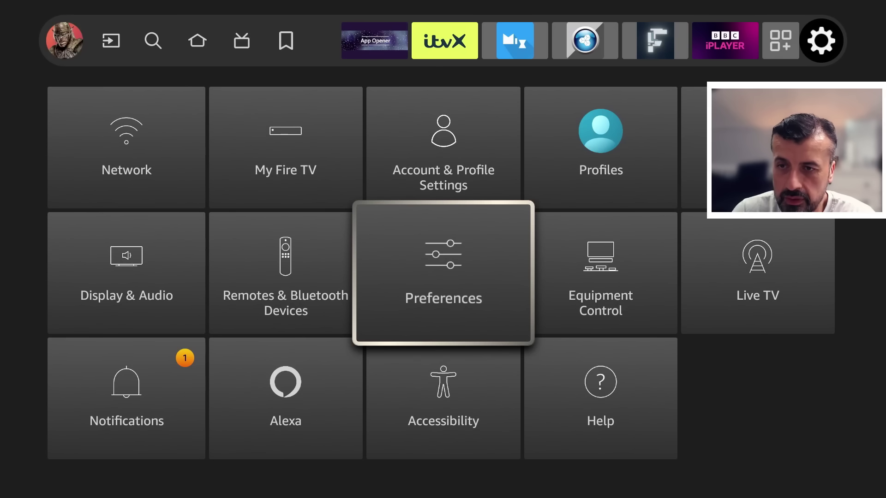
Open the Applications settings and examine the Automatic Offload and Appstore entries.
key(Right)
key(Up)
key(Right)
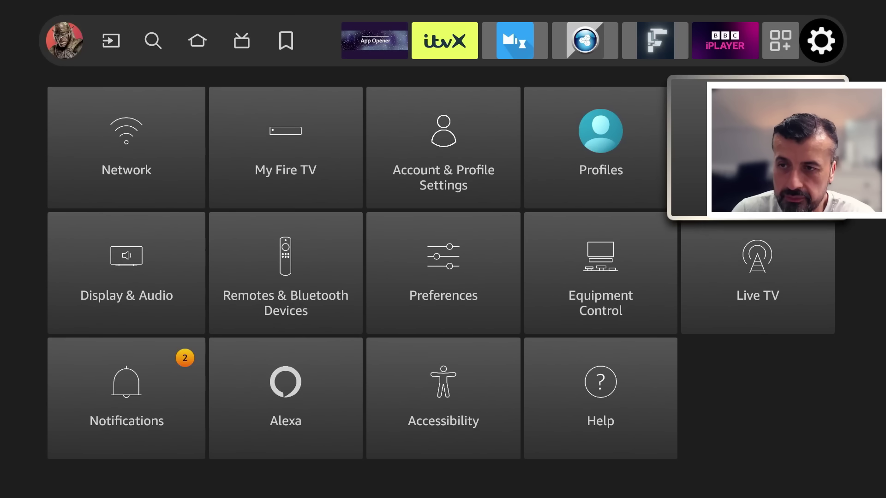
key(Return)
key(Down)
key(Down)
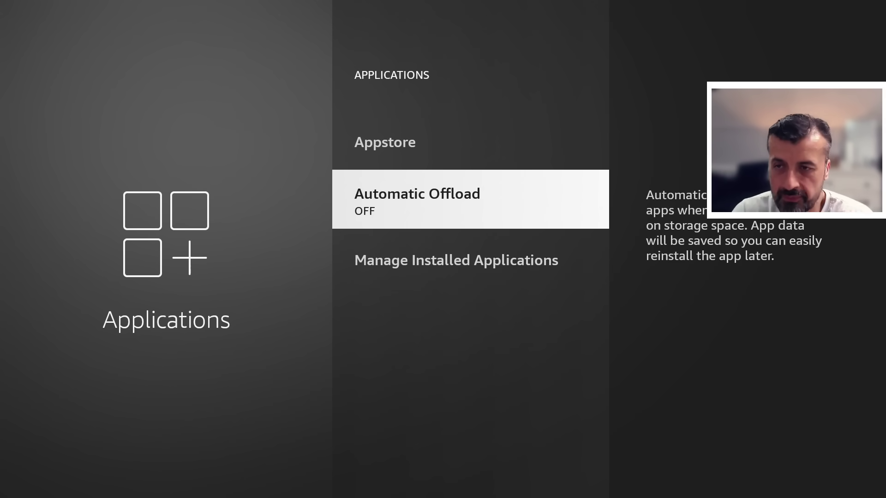
key(Up)
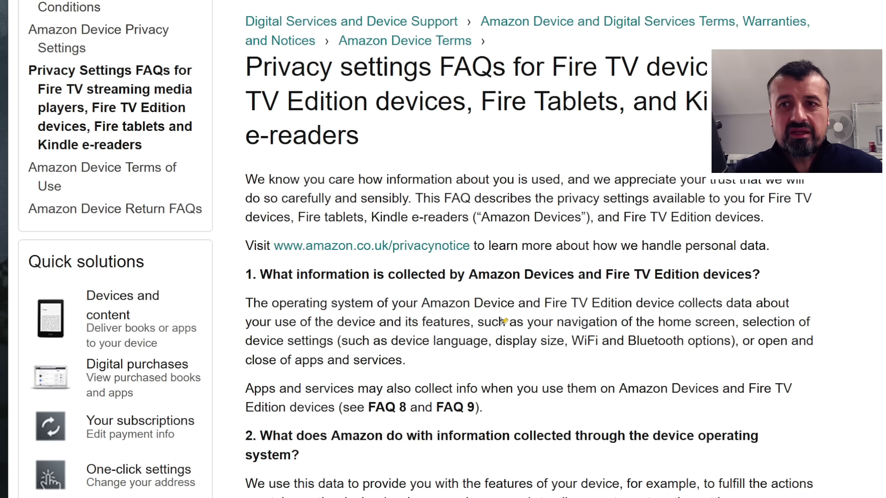
Highlight the home screen navigation, WiFi and Bluetooth options, and App Usage Data passages in Amazon's privacy settings FAQ.
drag(499, 321, 736, 320)
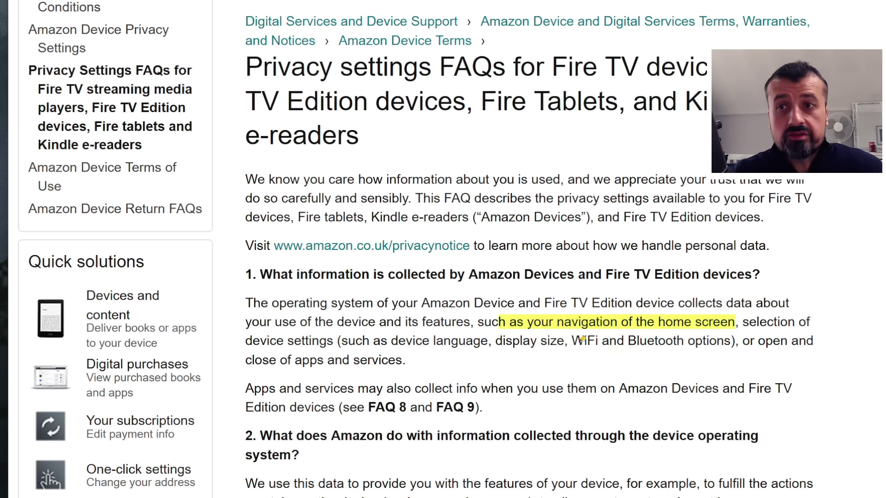
drag(572, 341, 737, 341)
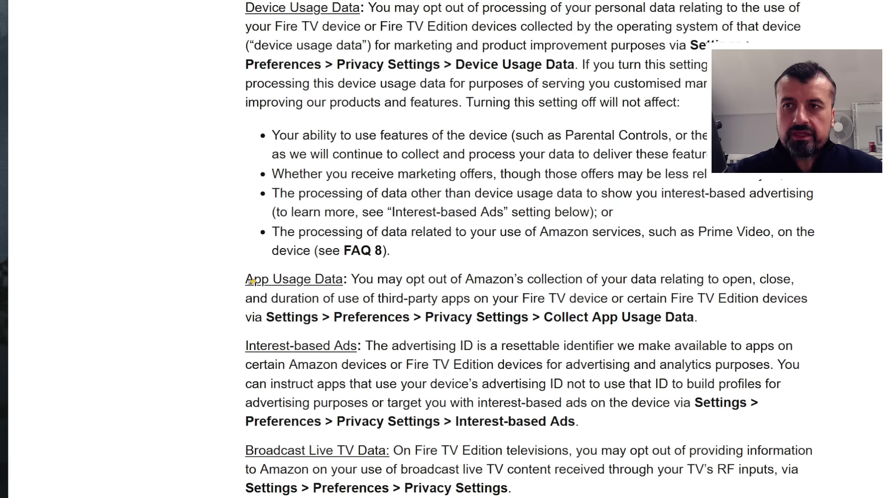
drag(245, 280, 347, 279)
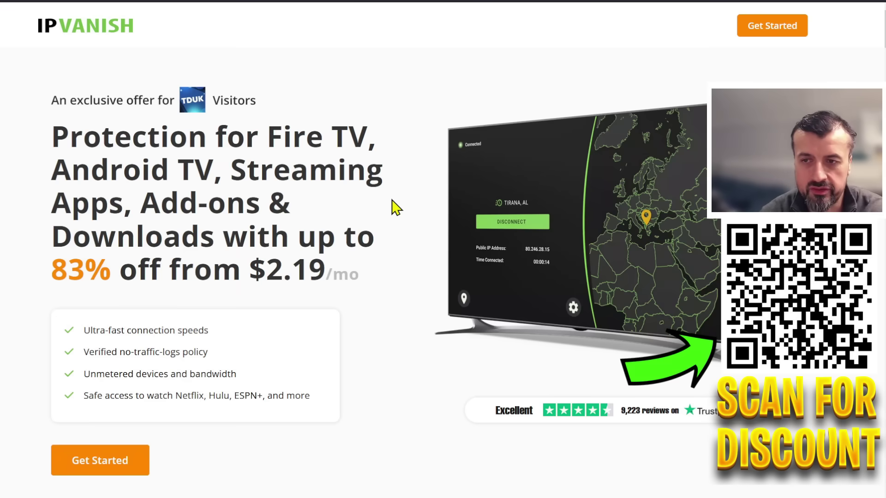
Highlight the ultra-fast connection speeds and verified no-traffic-logs policy lines on the IPVanish offer page in turn.
drag(83, 330, 256, 337)
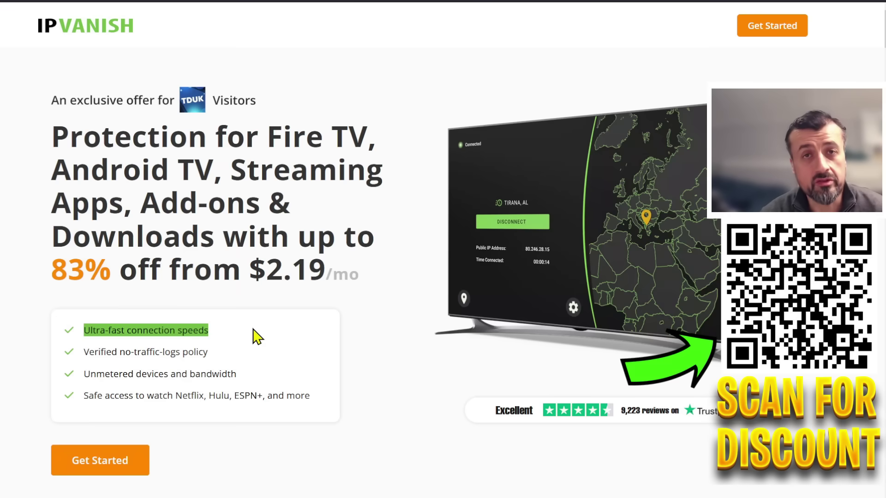
click(126, 353)
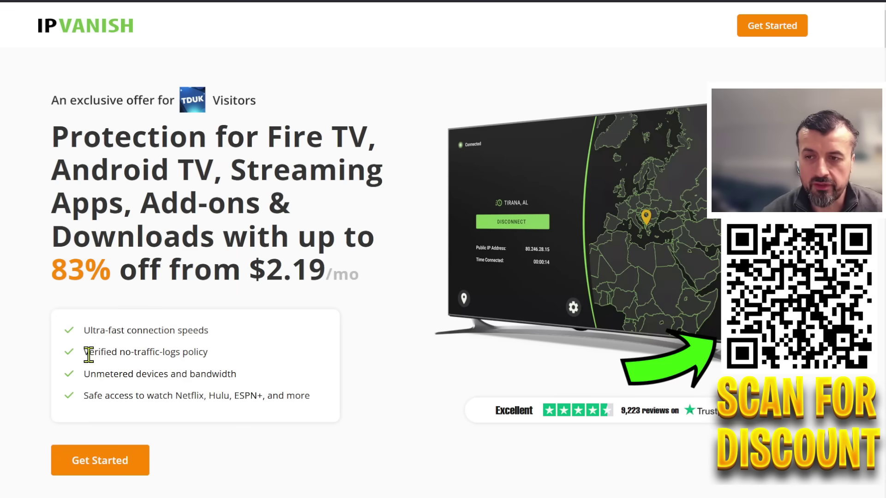
drag(84, 352, 243, 356)
click(219, 354)
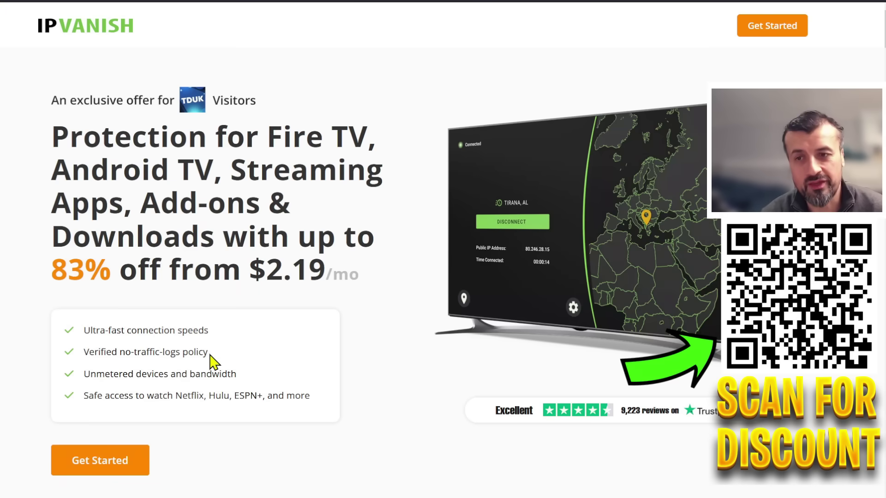
Highlight the monthly offer price in the IPVanish headline and view the essential VPN plans.
drag(252, 275, 352, 272)
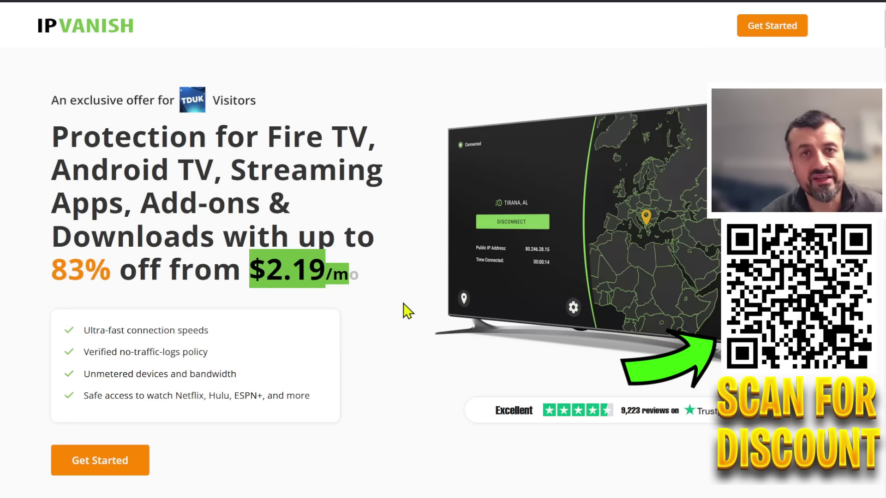
scroll(406, 311, down, 6)
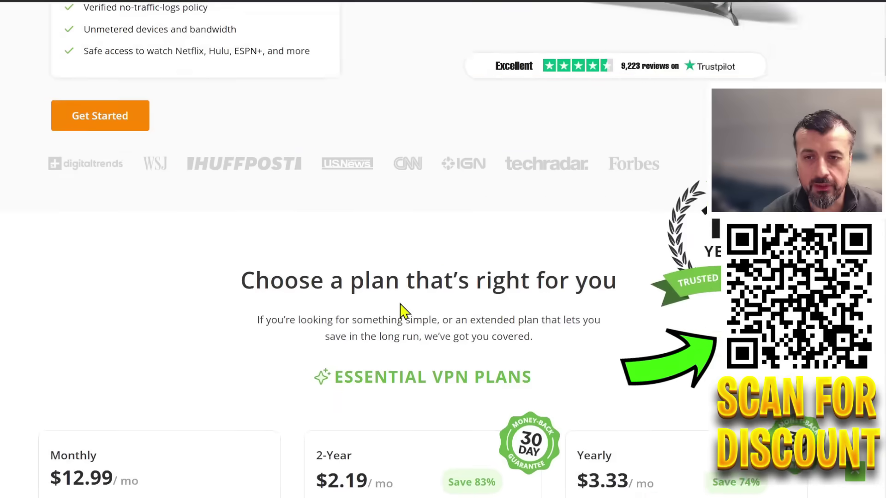
scroll(404, 311, down, 3)
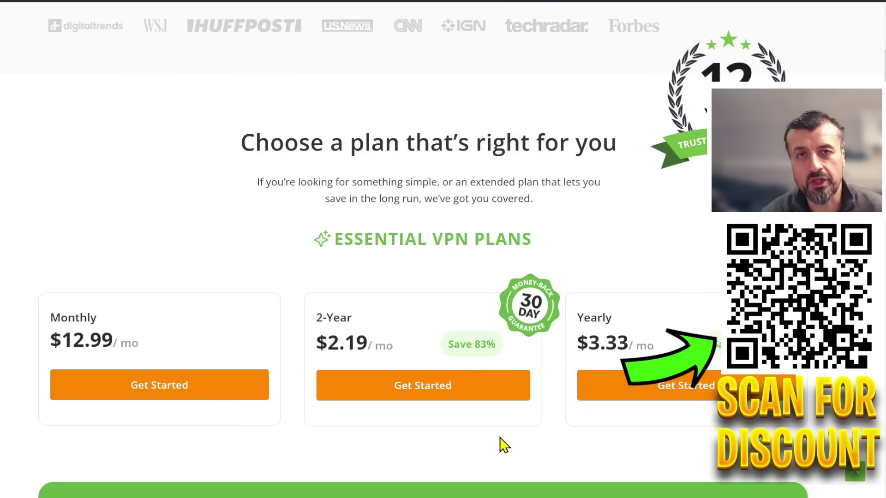